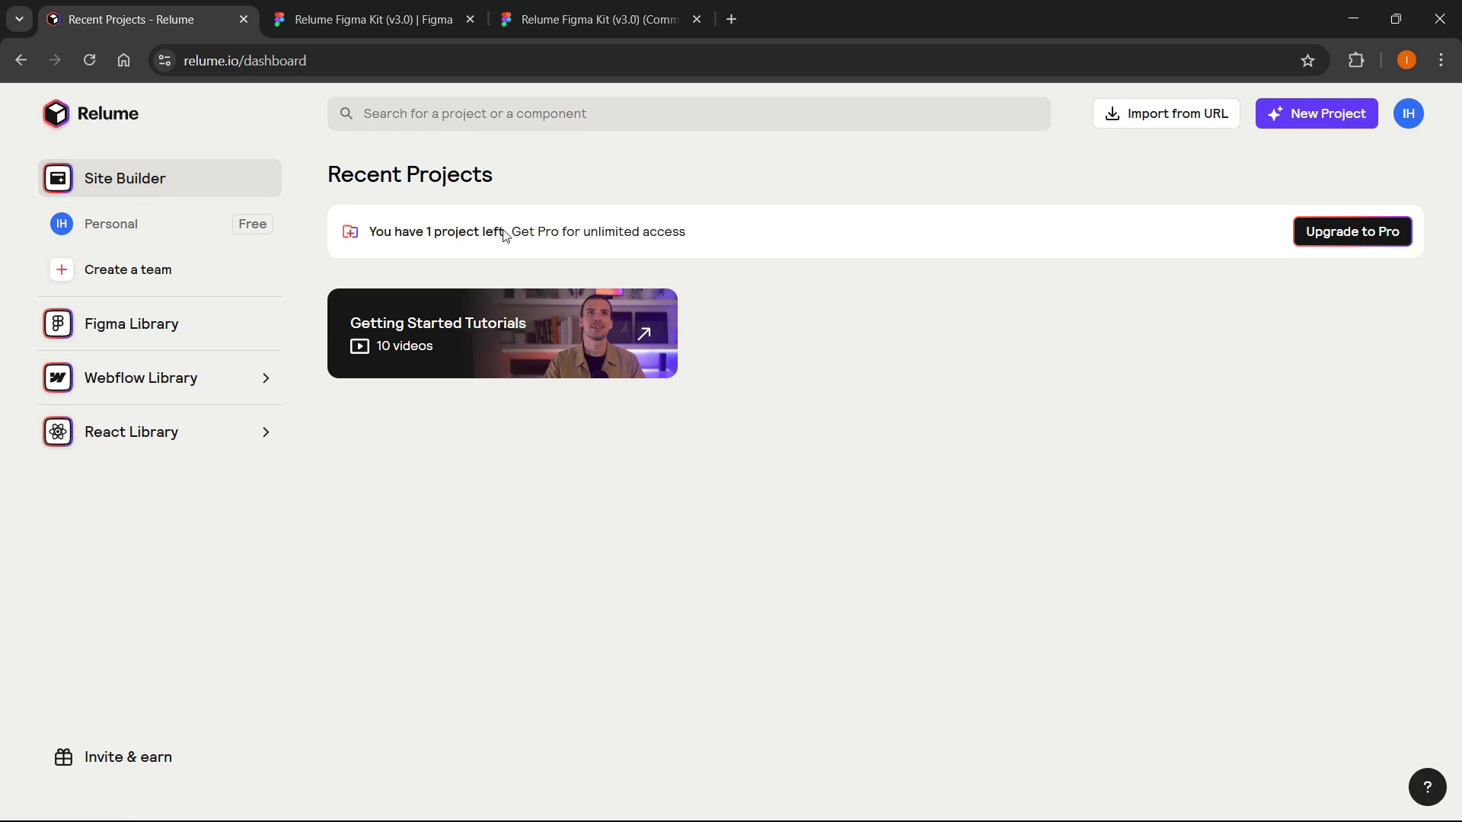
Open Figma Library from the Relume dashboard sidebar to reach the Relume Figma Kit (v3.0) page.
click(139, 325)
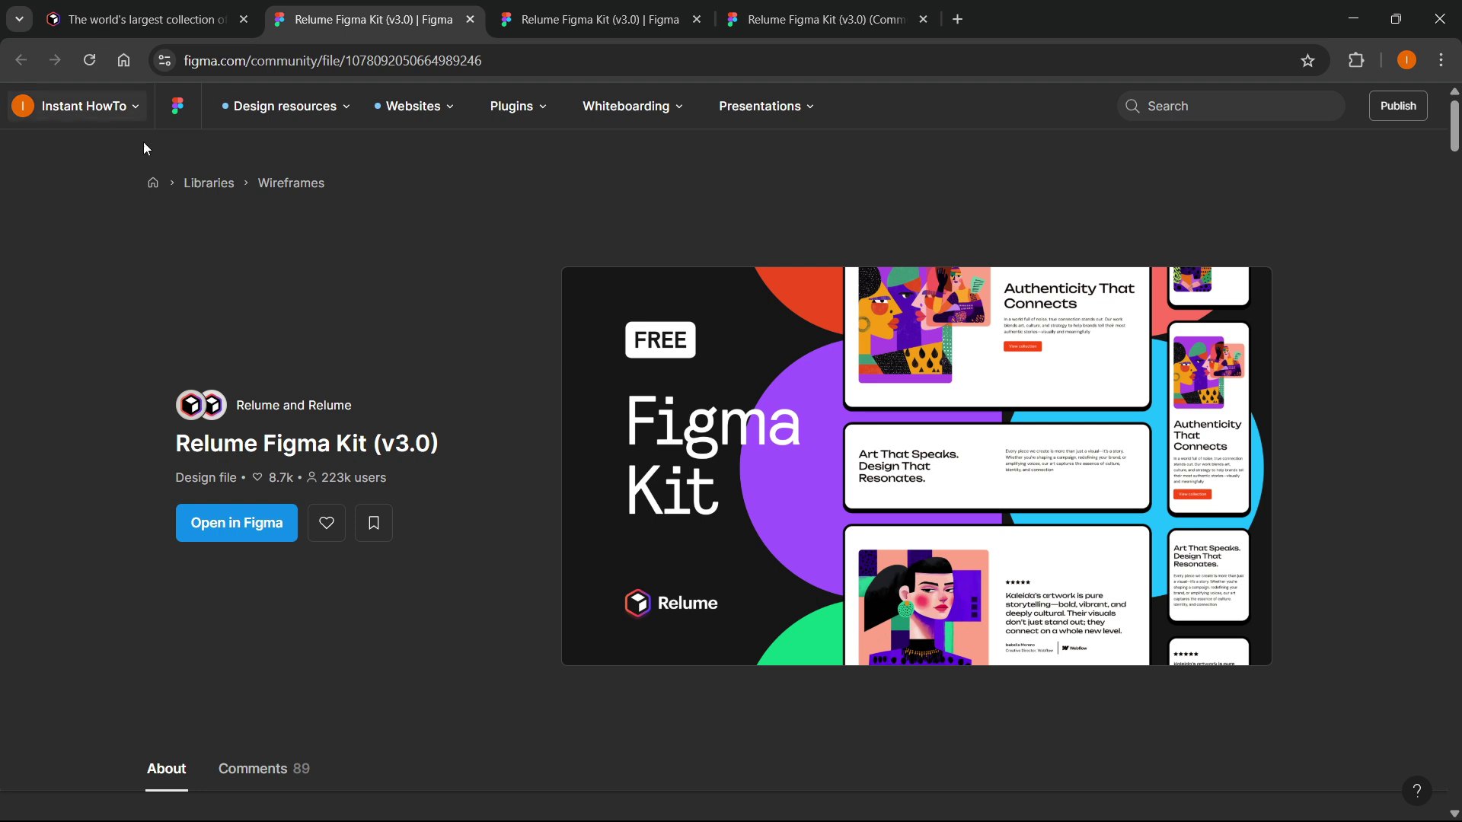
Switch from the Relume library tab back to the kit's Figma community page.
click(172, 25)
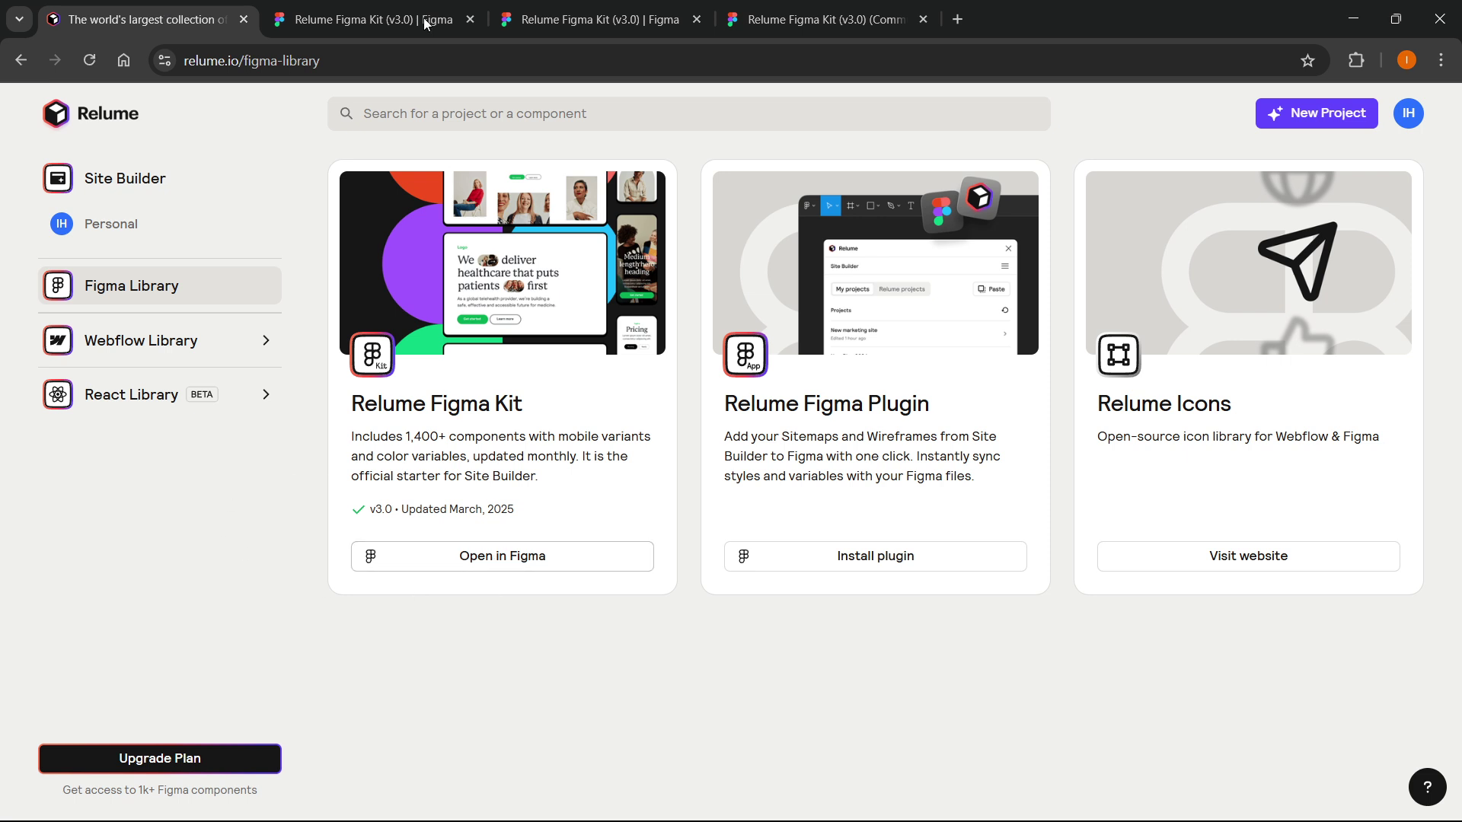
click(394, 22)
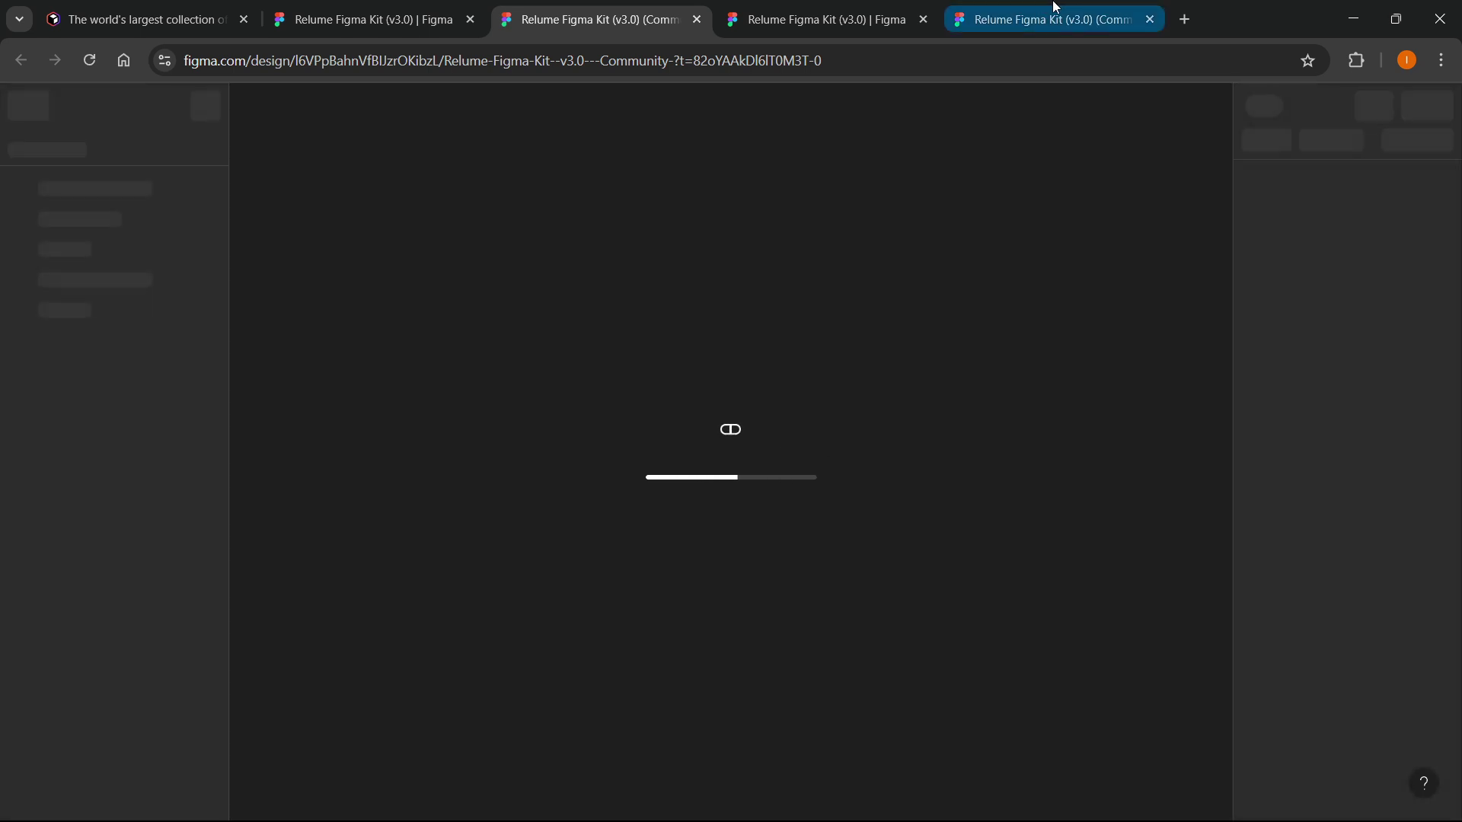
Switch to the fifth browser tab, where the Relume Figma Kit (v3.0) file has loaded.
click(1049, 10)
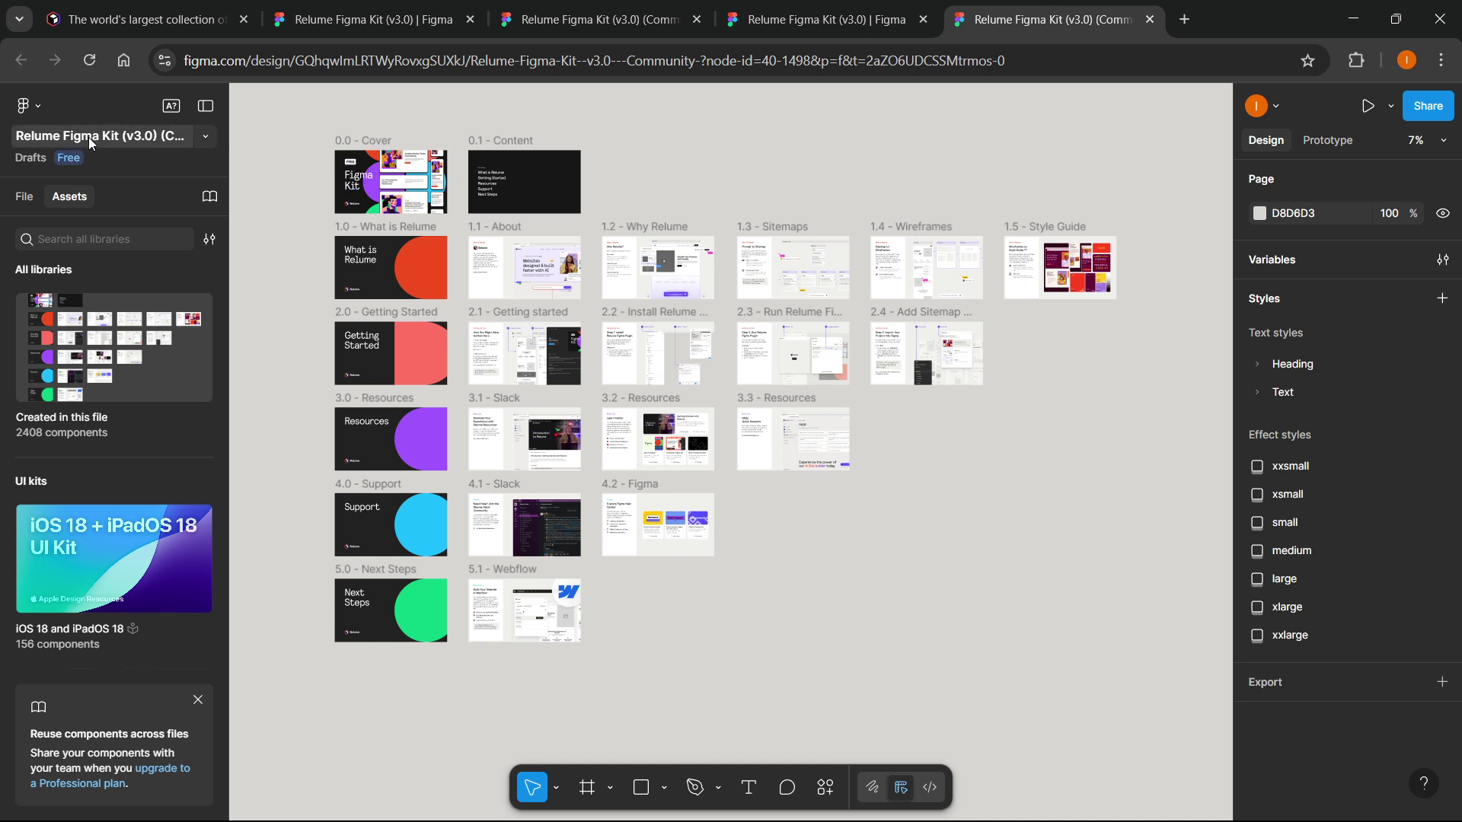
scroll(365, 245, up, 1)
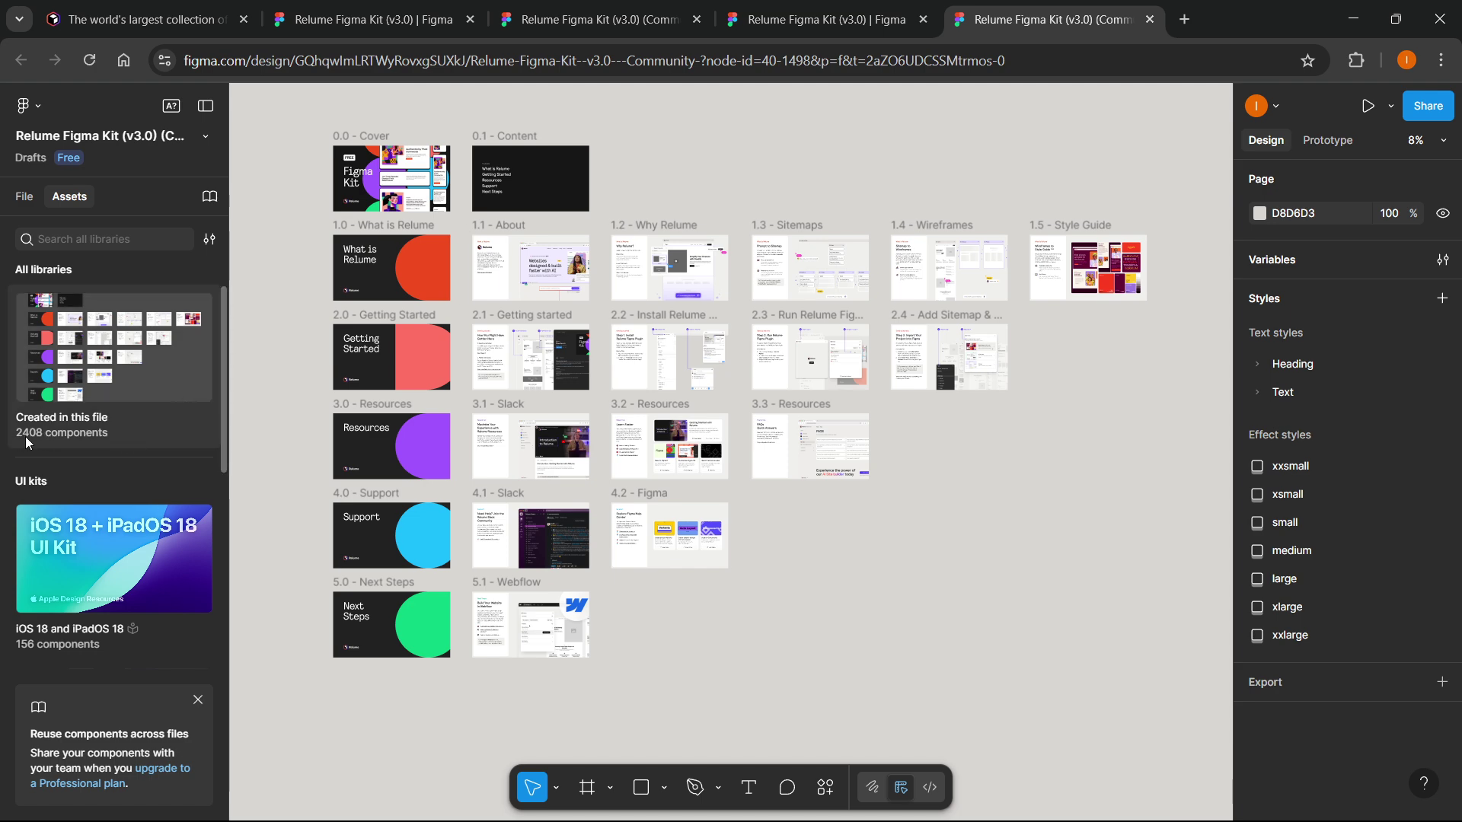
scroll(354, 174, up, 2)
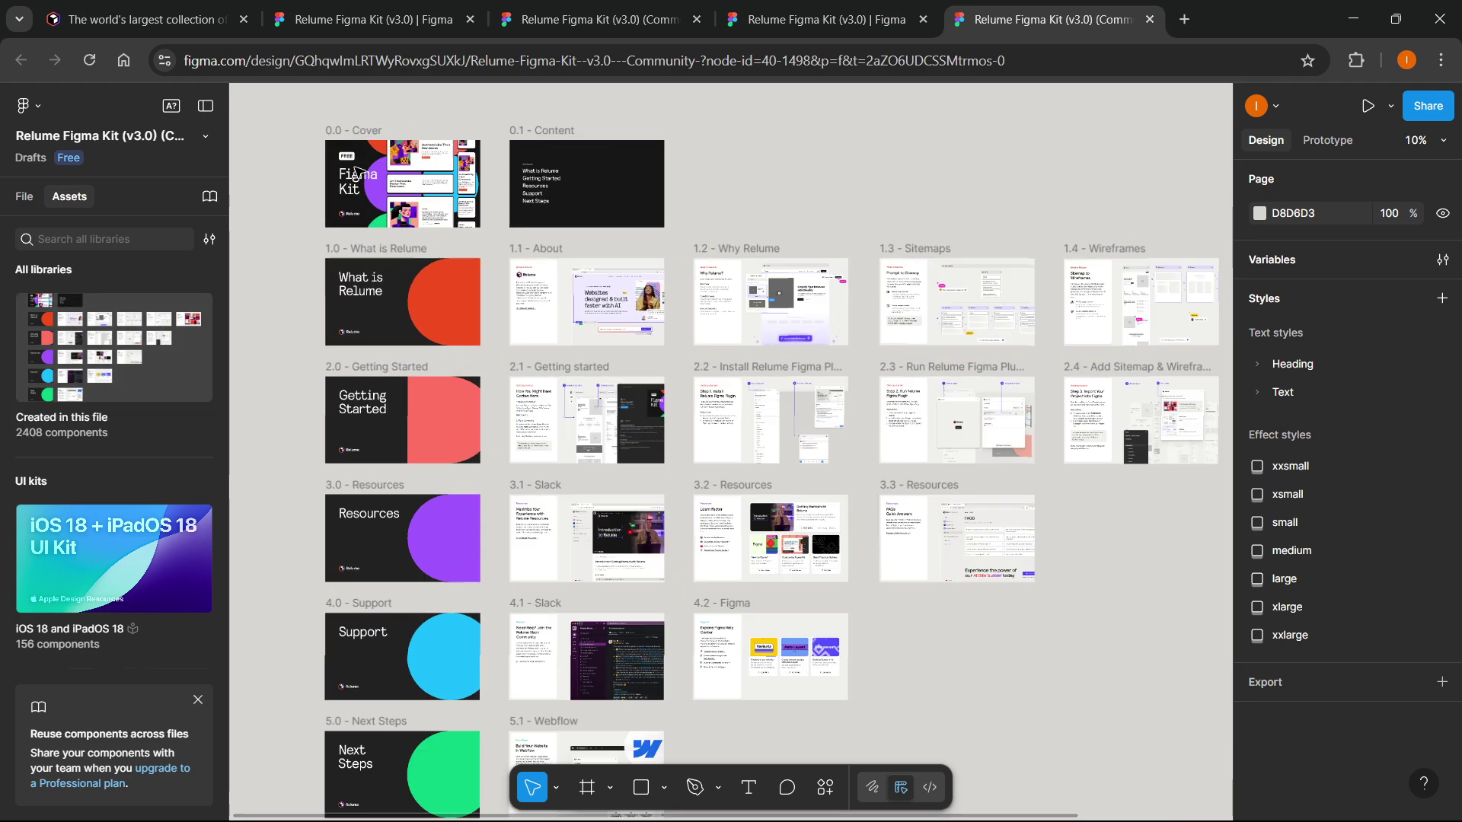
scroll(354, 174, up, 3)
scroll(354, 173, up, 3)
scroll(388, 355, up, 2)
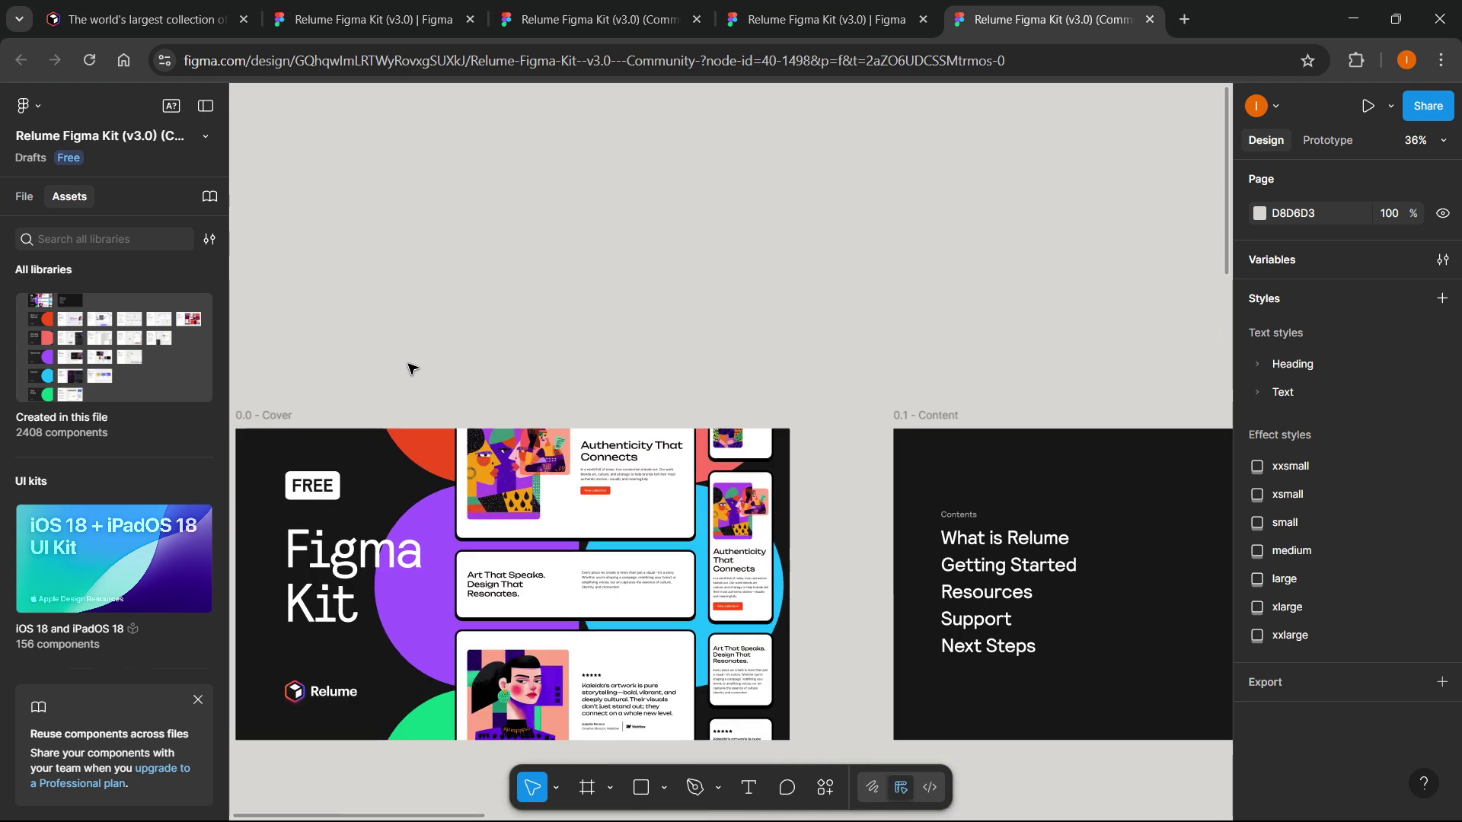
scroll(408, 366, down, 1)
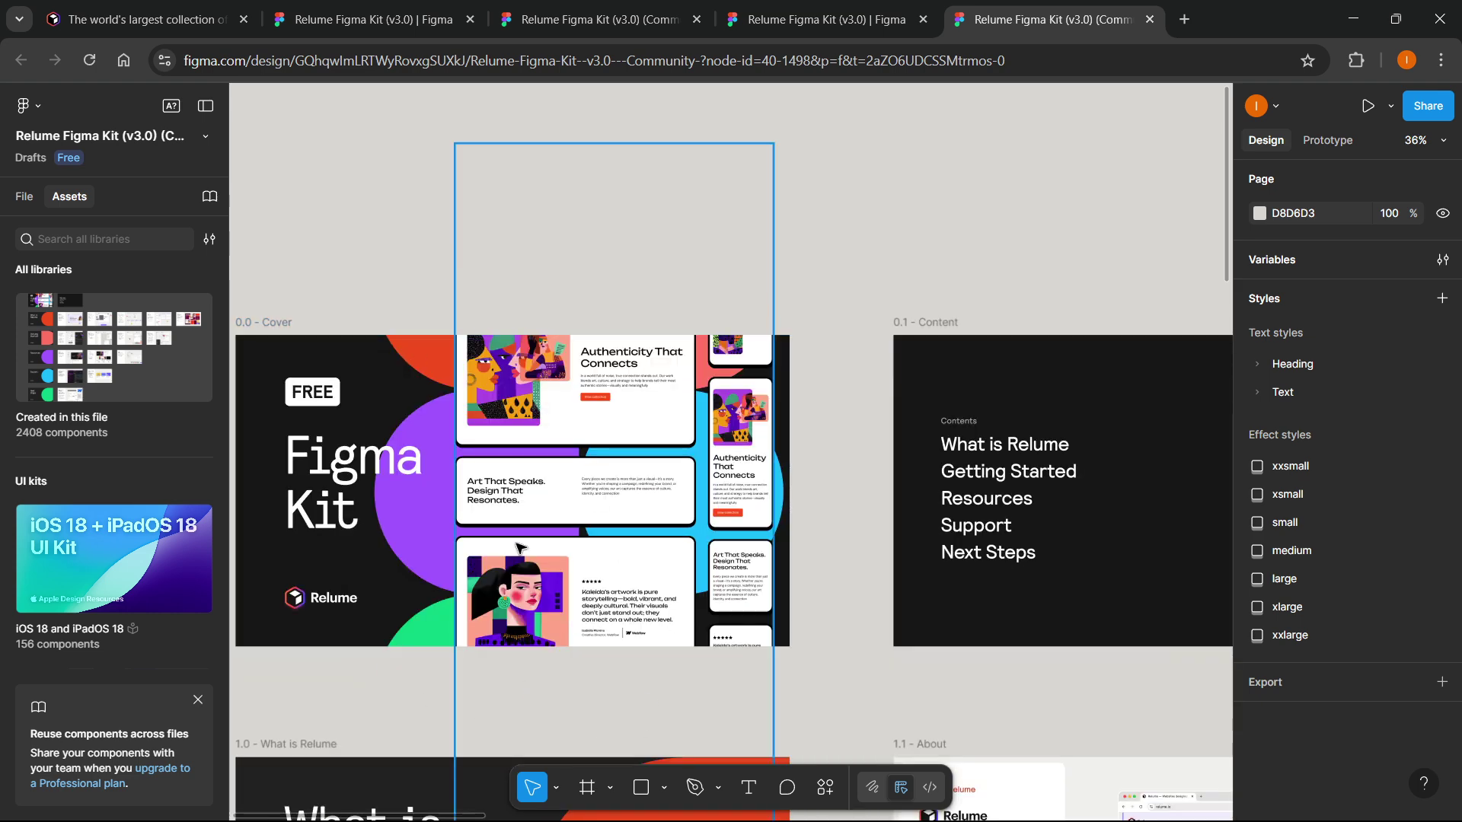
Drag the cover's FREE badge and Relume logo further to the right.
click(528, 470)
click(312, 392)
drag(312, 392, 358, 402)
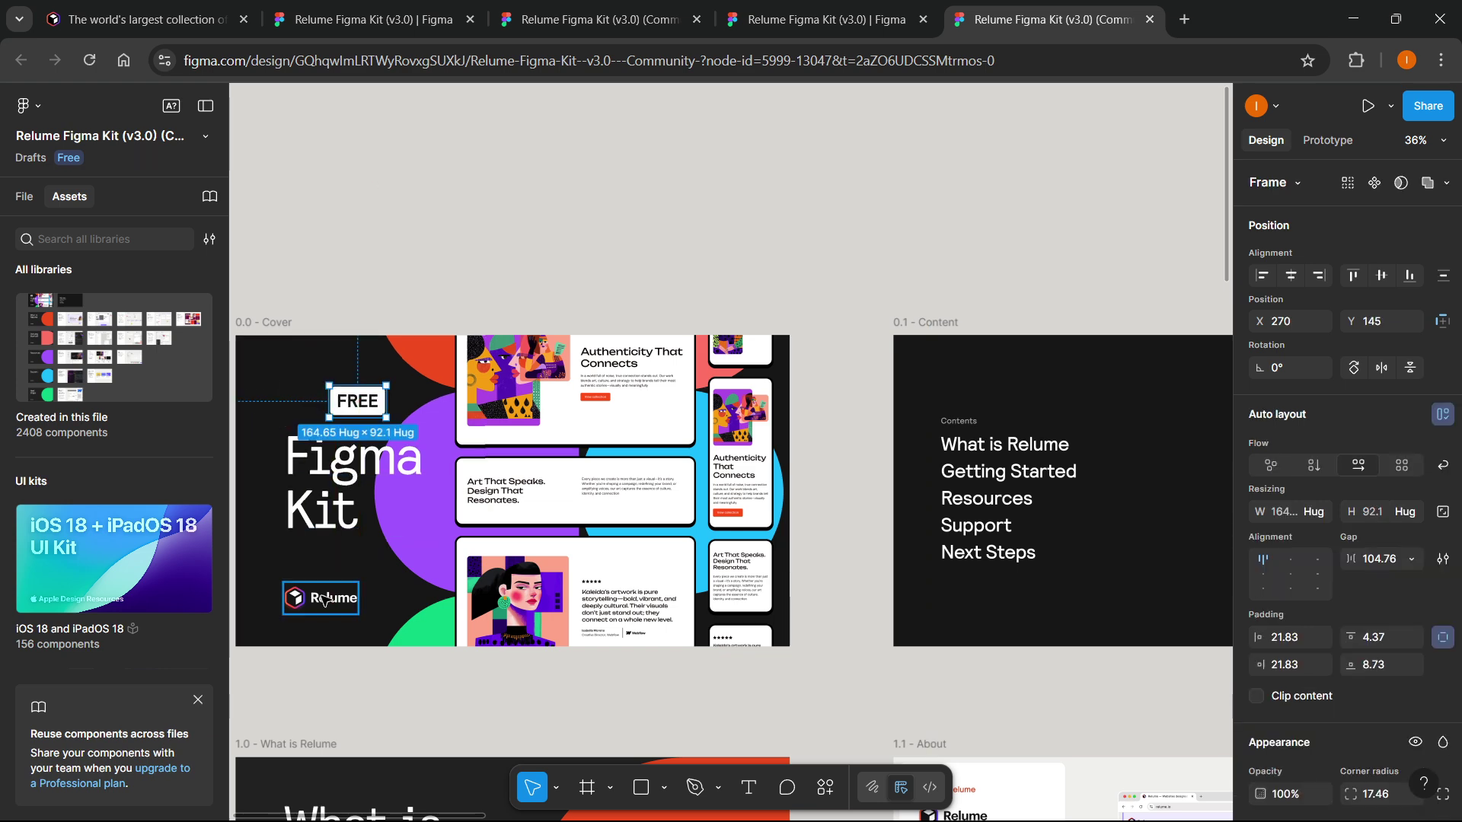
drag(331, 597, 372, 561)
Select cover and content layers, then shift the What is Relume heading left.
click(491, 553)
scroll(491, 553, down, 3)
click(869, 515)
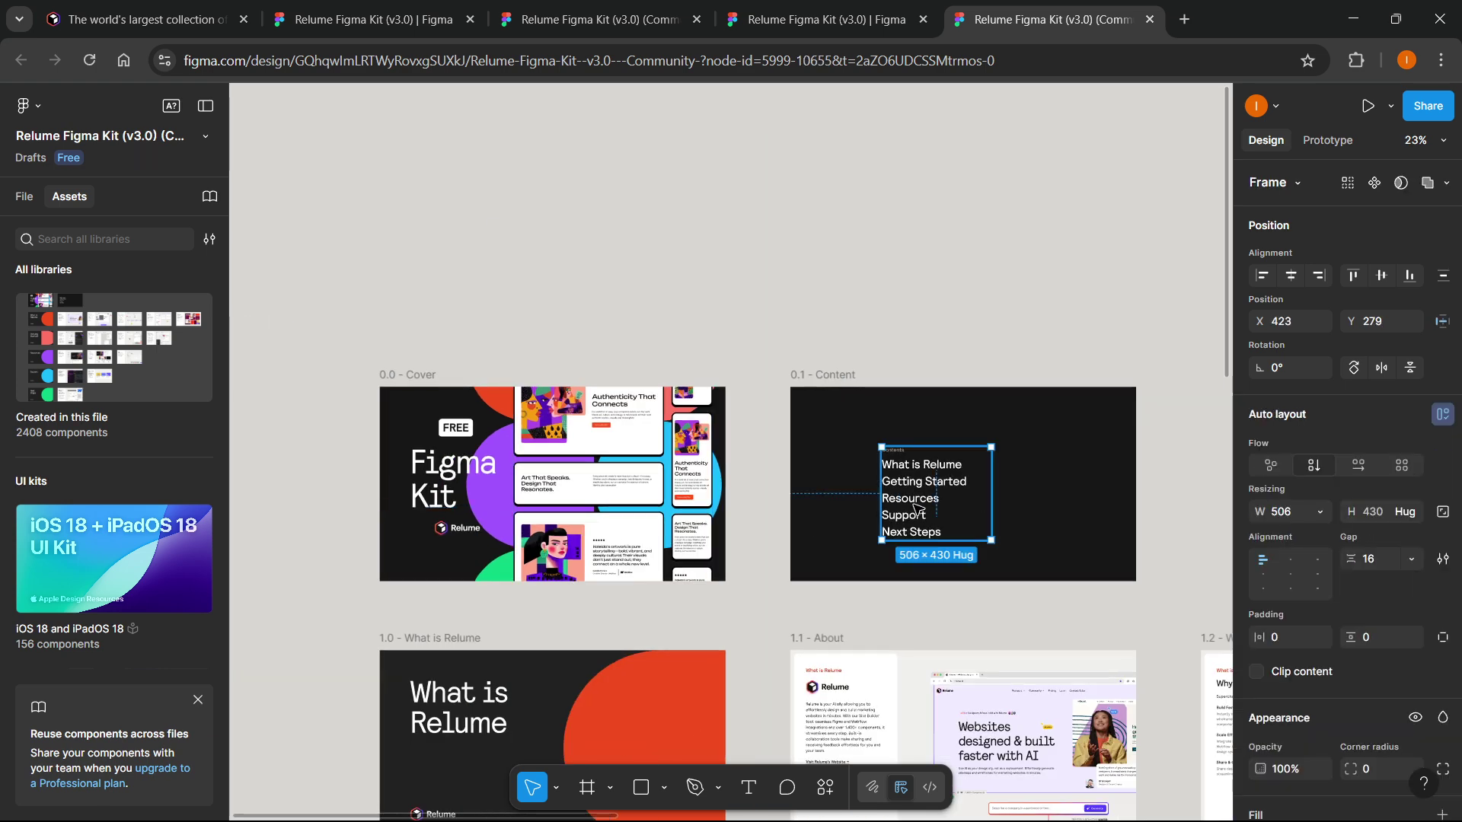
scroll(722, 420, down, 1)
click(545, 502)
key(Return)
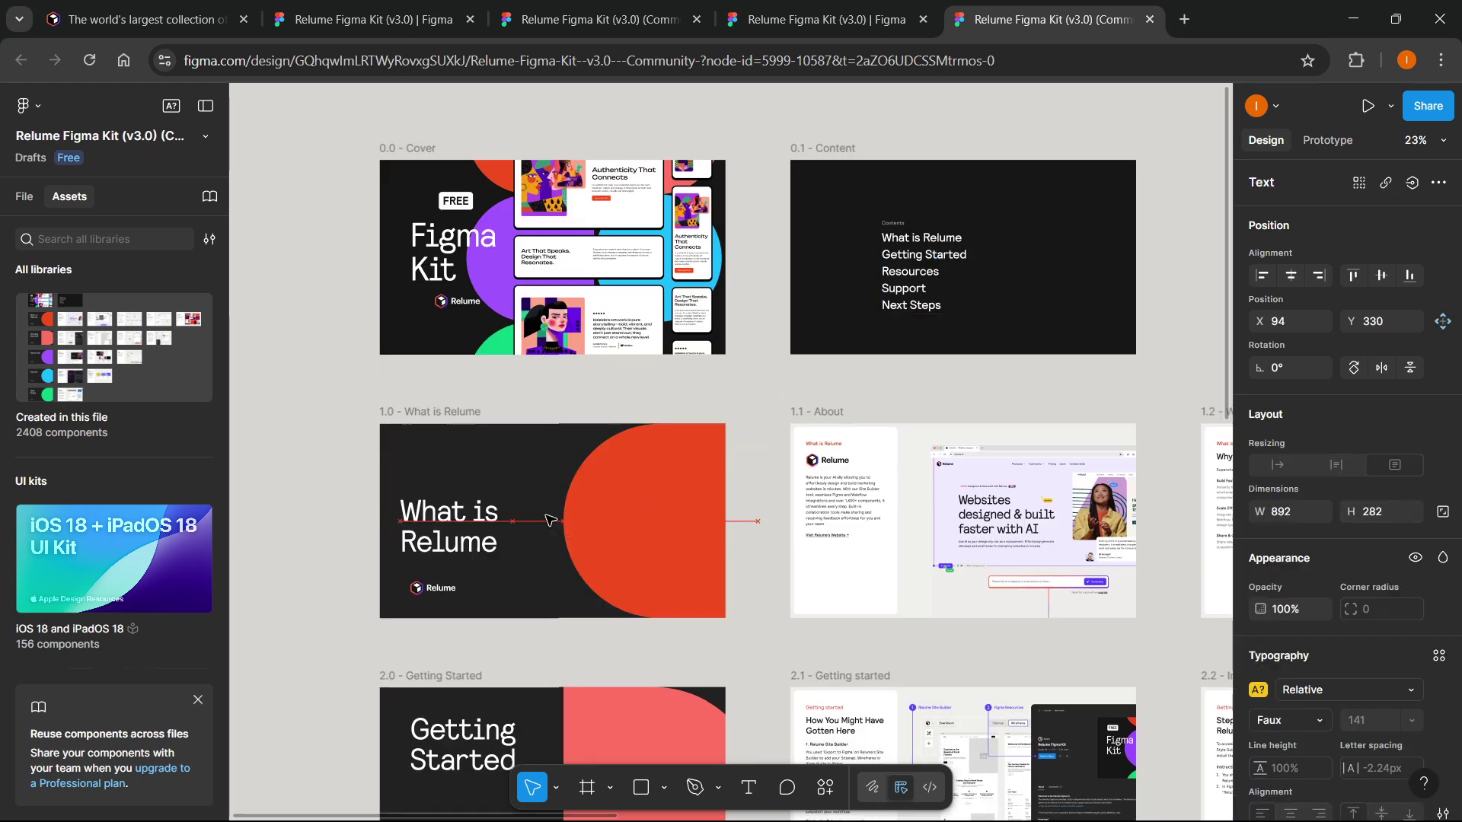
click(717, 522)
Close the Relume missing-font notice, pan across all kit frames, and clear the selection.
click(1027, 509)
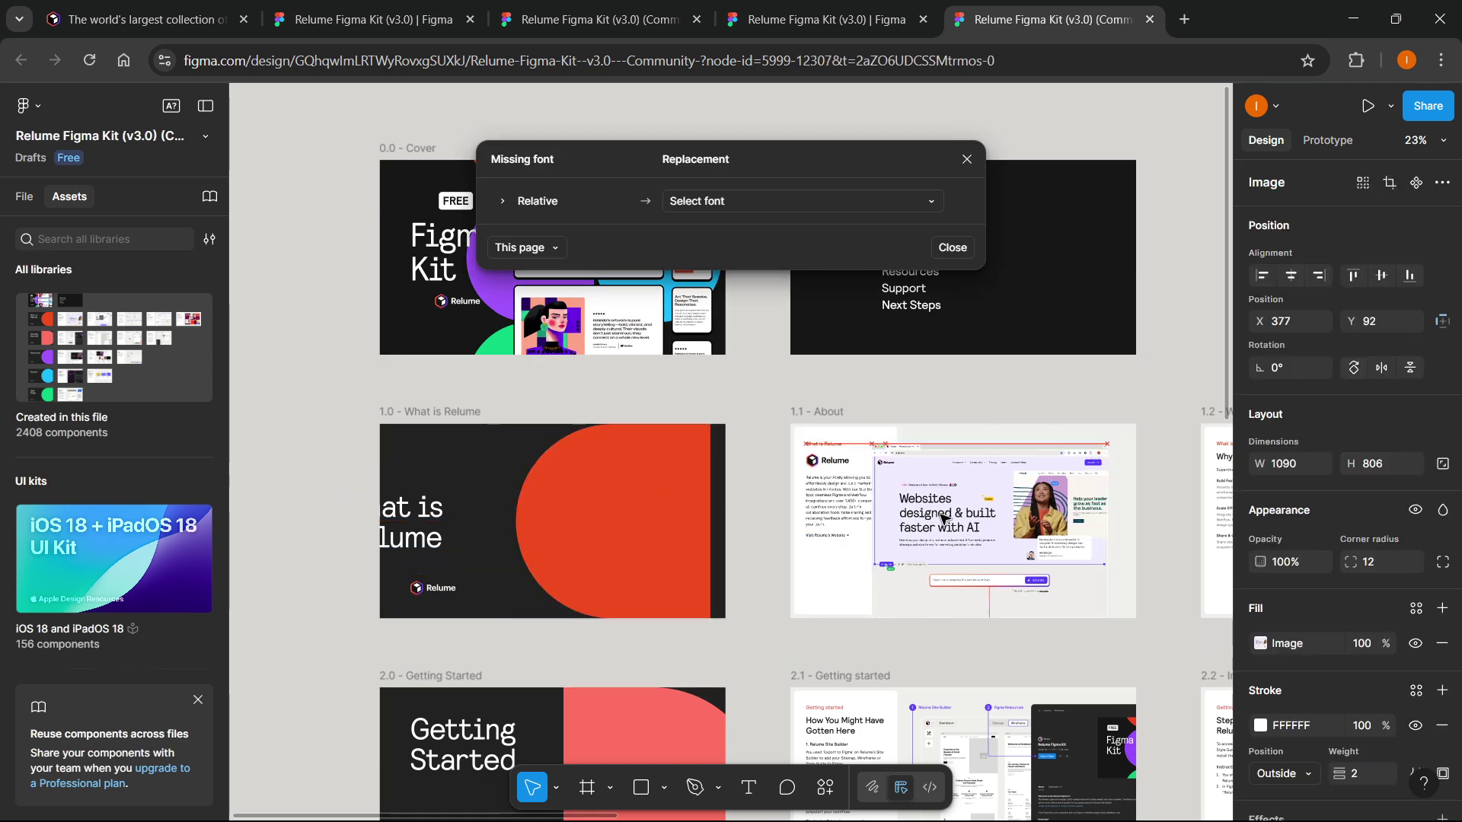
ctrl+scroll(737, 486, down, 2)
ctrl+scroll(823, 343, down, 1)
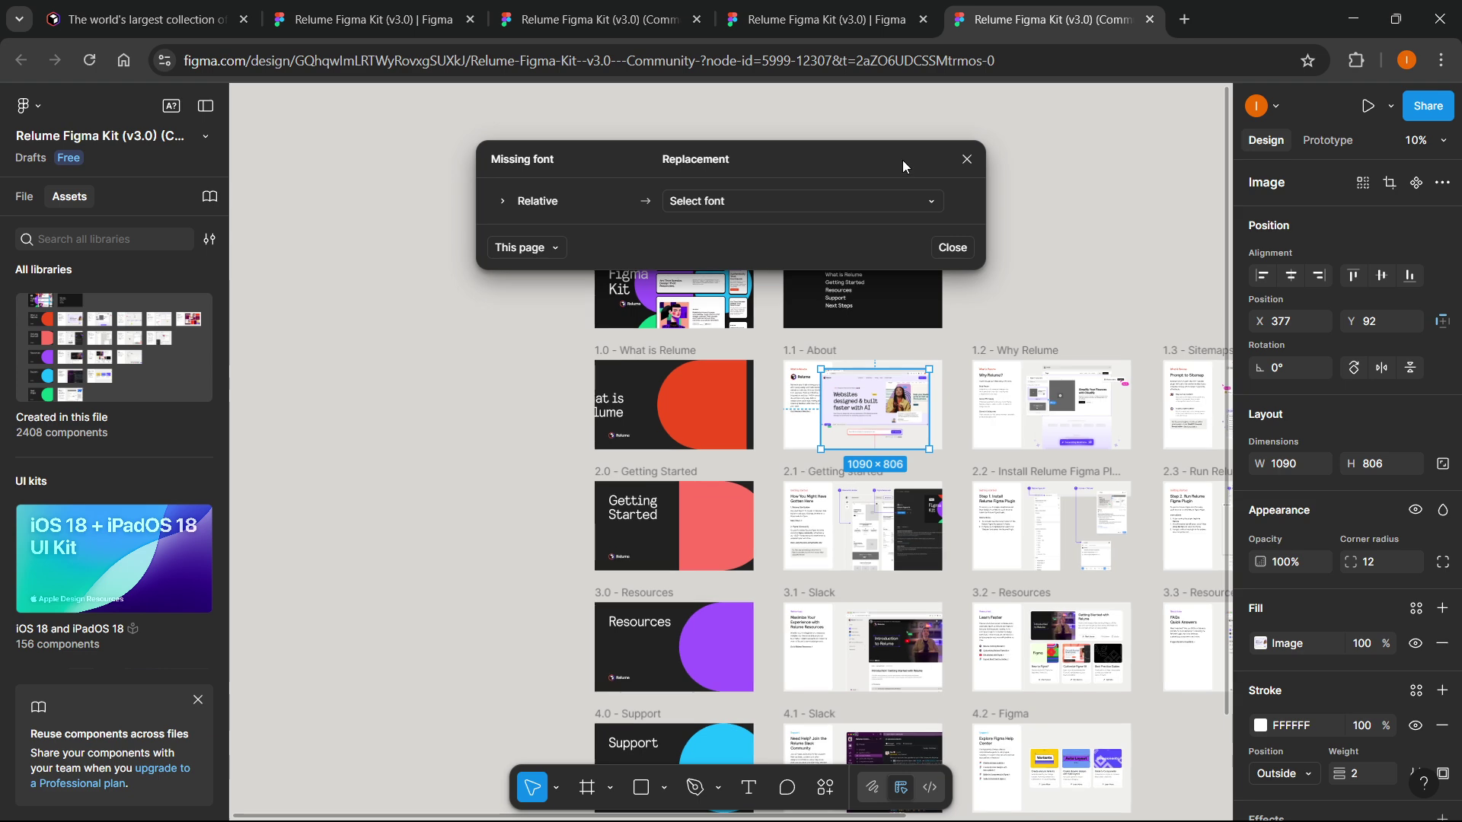
click(968, 159)
ctrl+scroll(989, 446, down, 2)
mouse_move(1131, 695)
mouse_down()
mouse_move(1063, 610)
mouse_move(903, 536)
mouse_move(792, 561)
mouse_up()
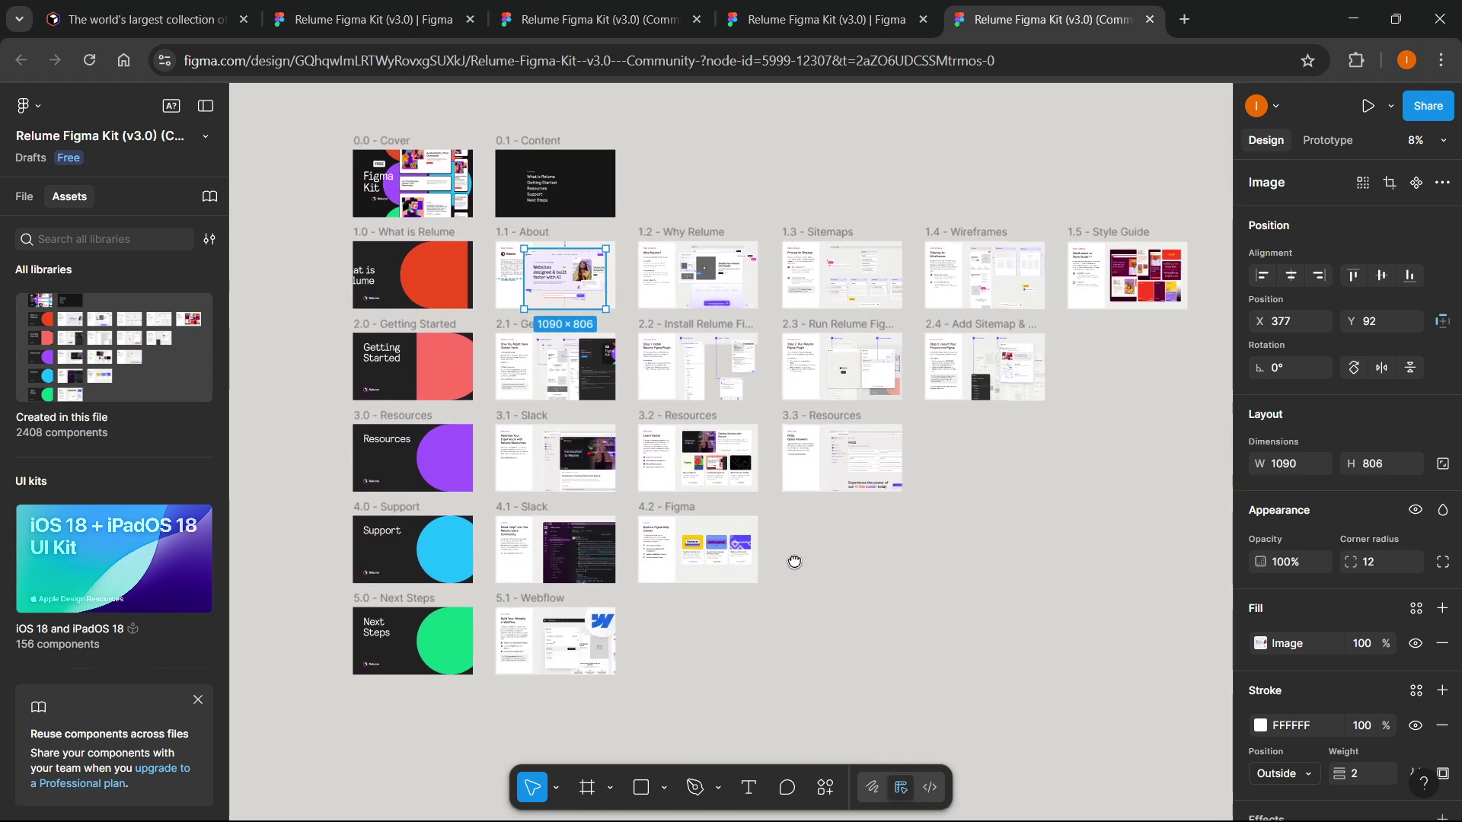
click(900, 572)
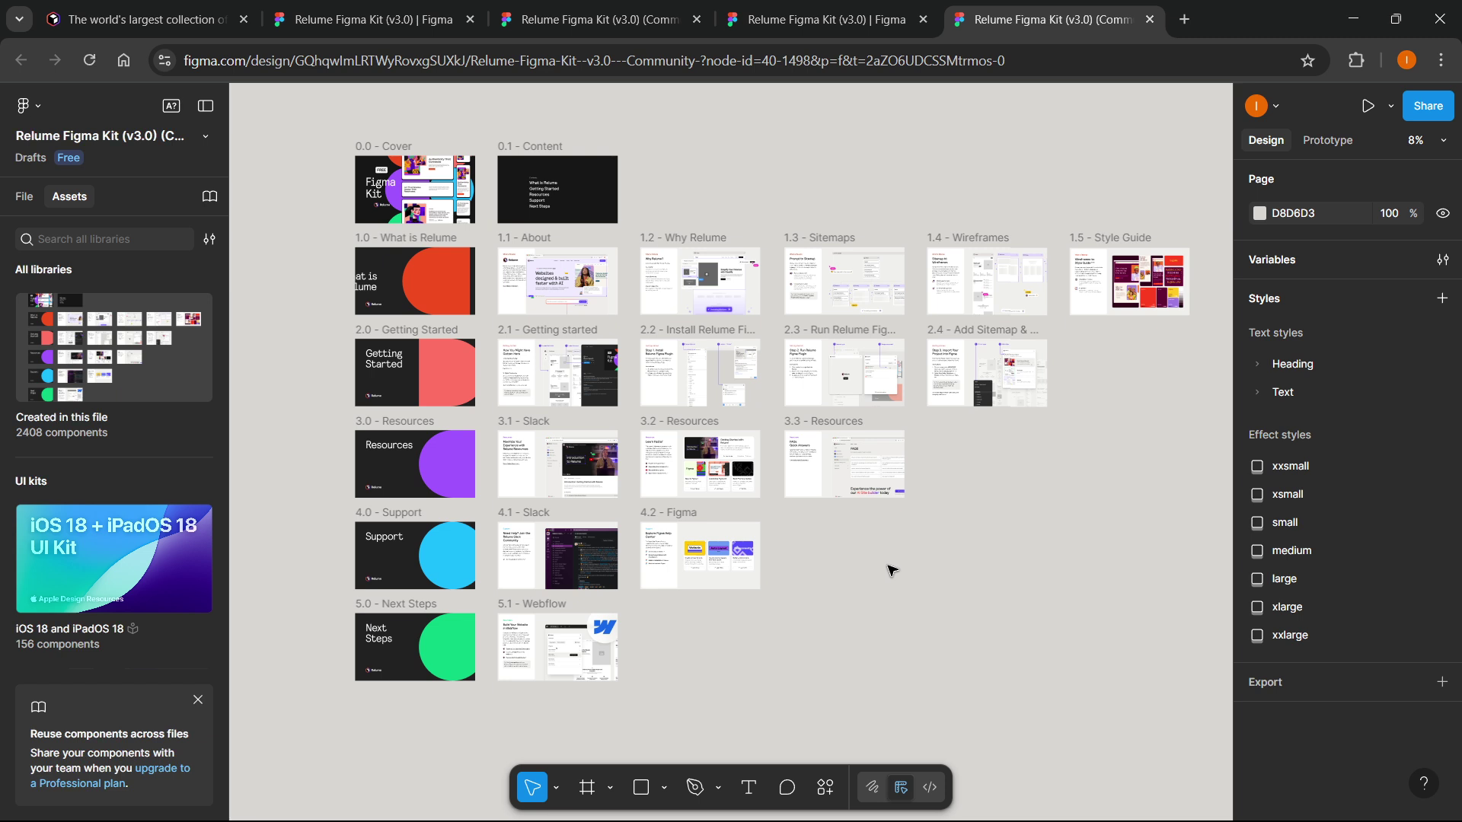